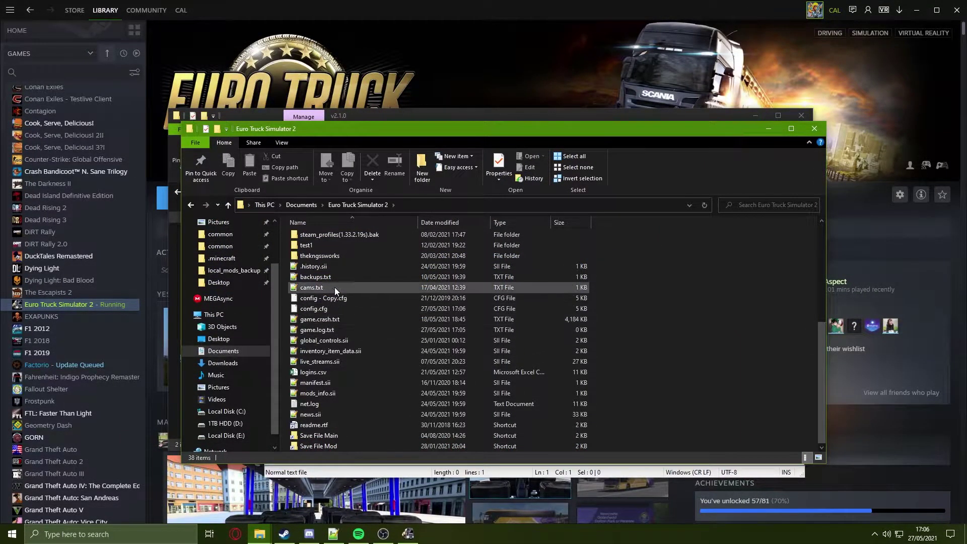
- Open config.cfg from the Euro Truck Simulator 2 folder in Notepad++, check the g_save_format setting, and close the file
right_click(340, 304)
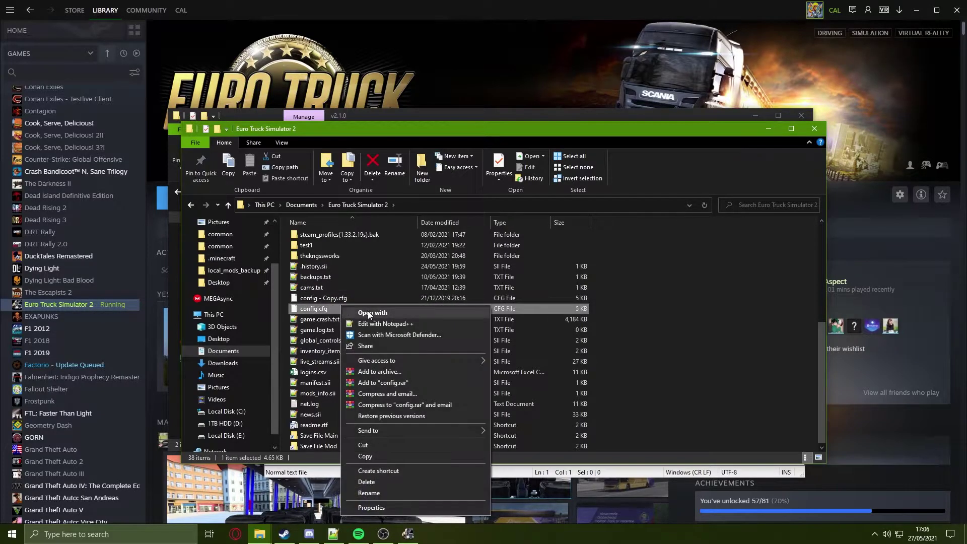
left_click(382, 324)
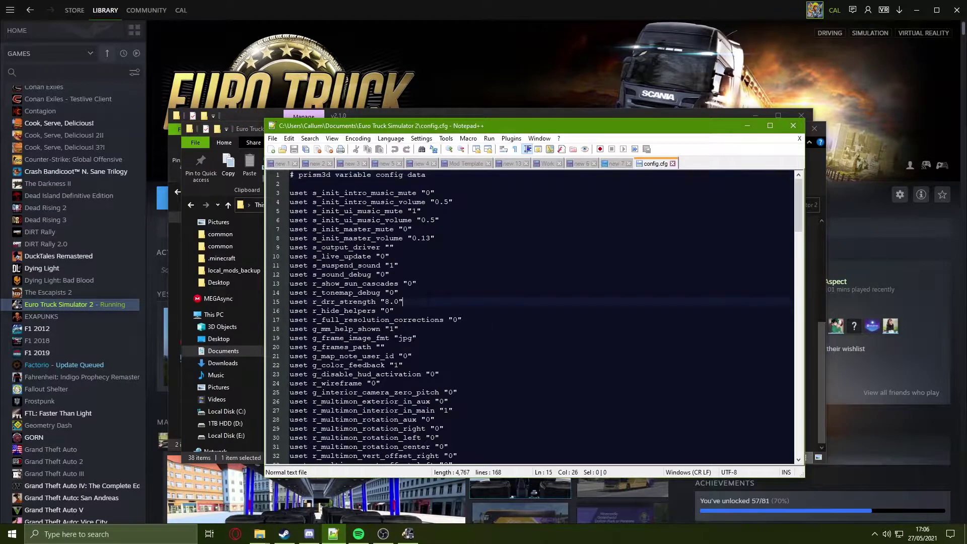
key("ctrl+f")
key("Return")
key("Escape")
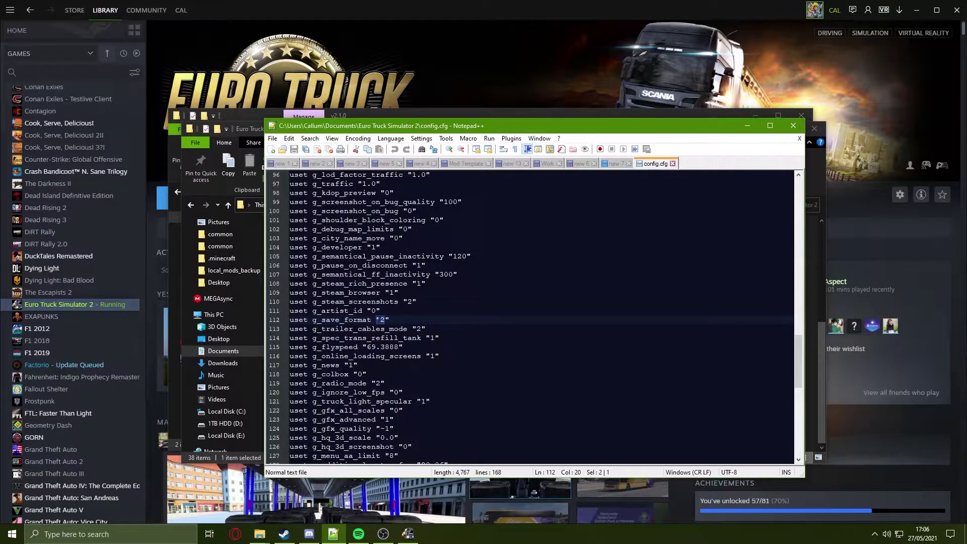
key("ctrl+w")
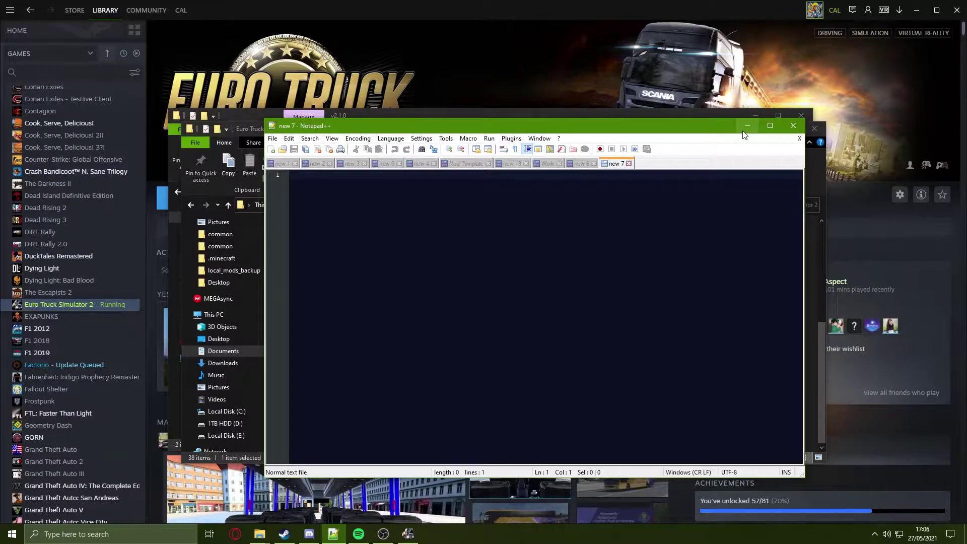
left_click(743, 132)
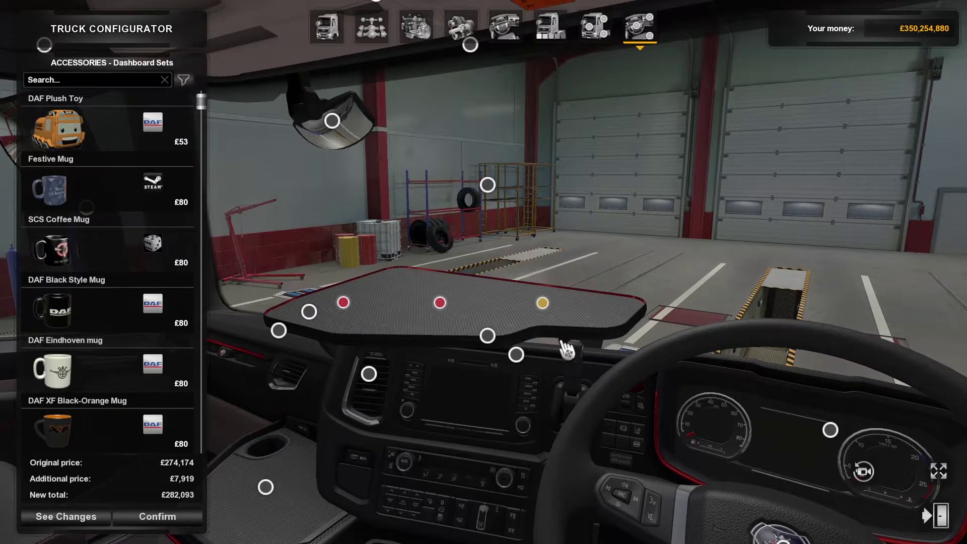
- Place the SCS Coffee Mug in the dashboard slot nearest the steering wheel and check its accessory name in the console
left_click(70, 259)
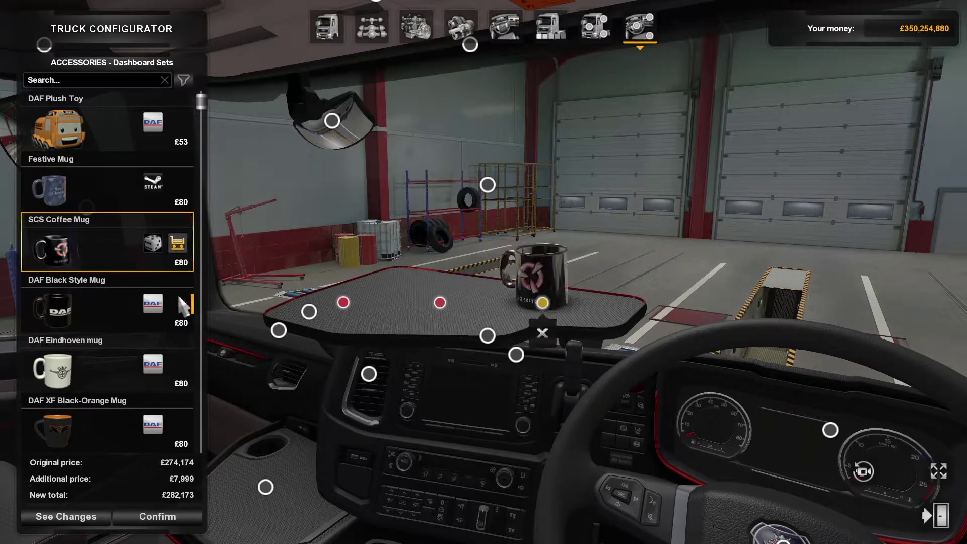
key("grave")
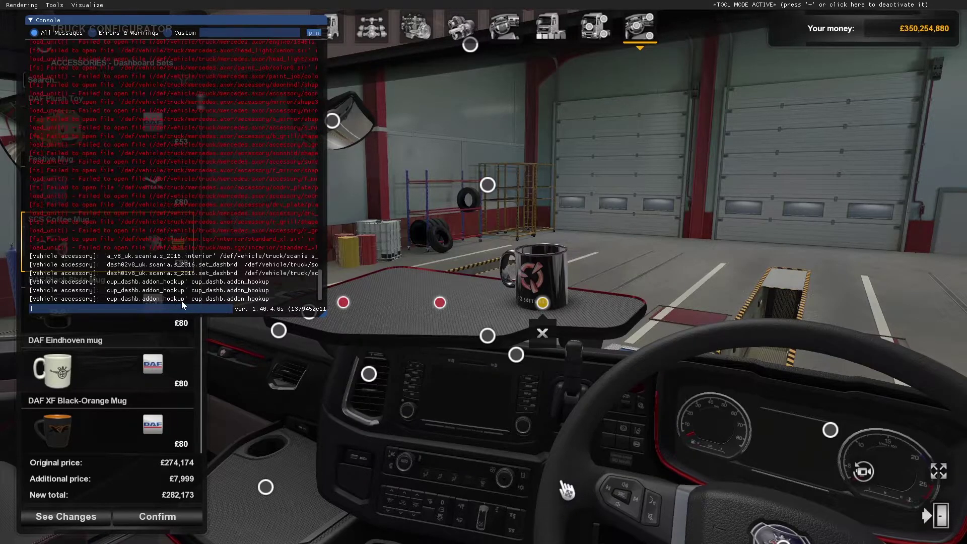
key("grave")
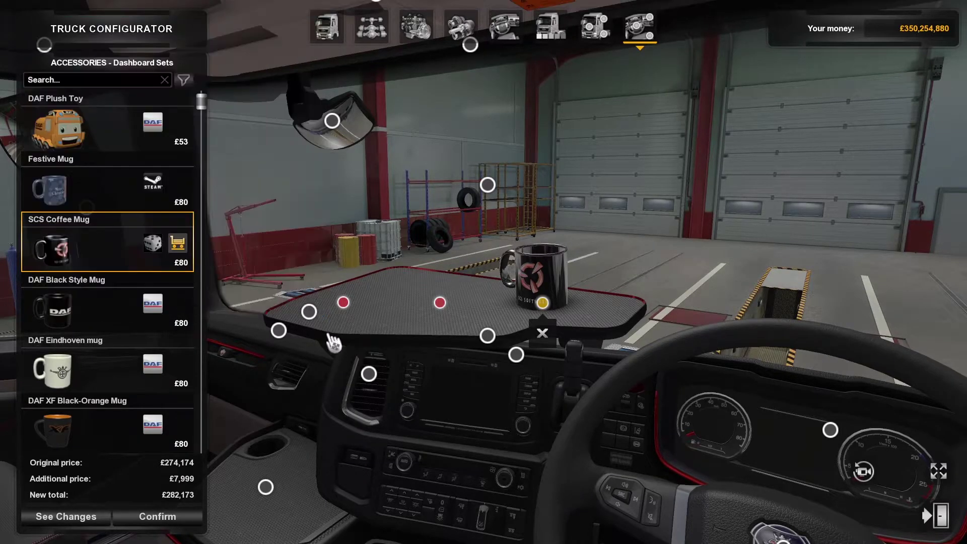
- Place the Pace Pete Bobblehead in the middle dashboard slot and check its accessory name in the console
scroll(93, 360, "down", 15)
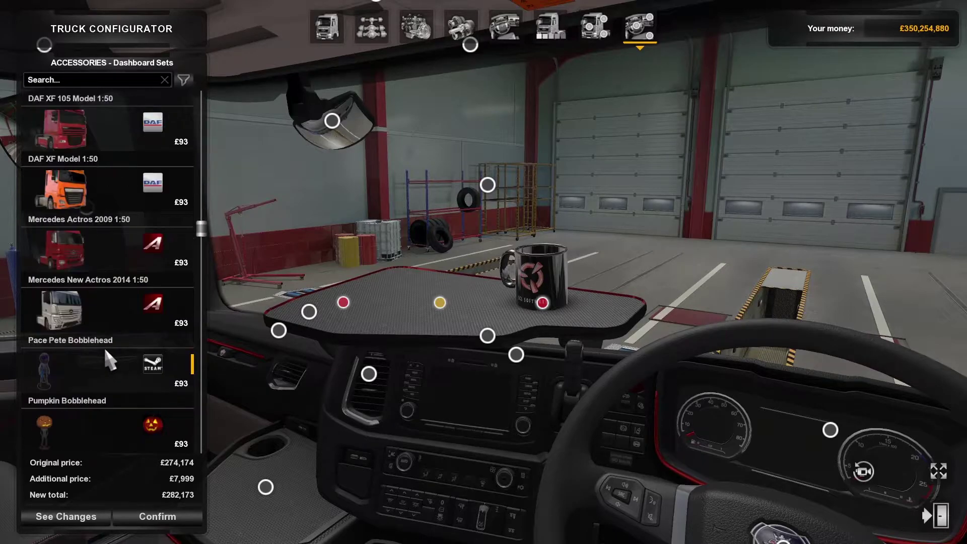
left_click(84, 364)
key("grave")
key("grave")
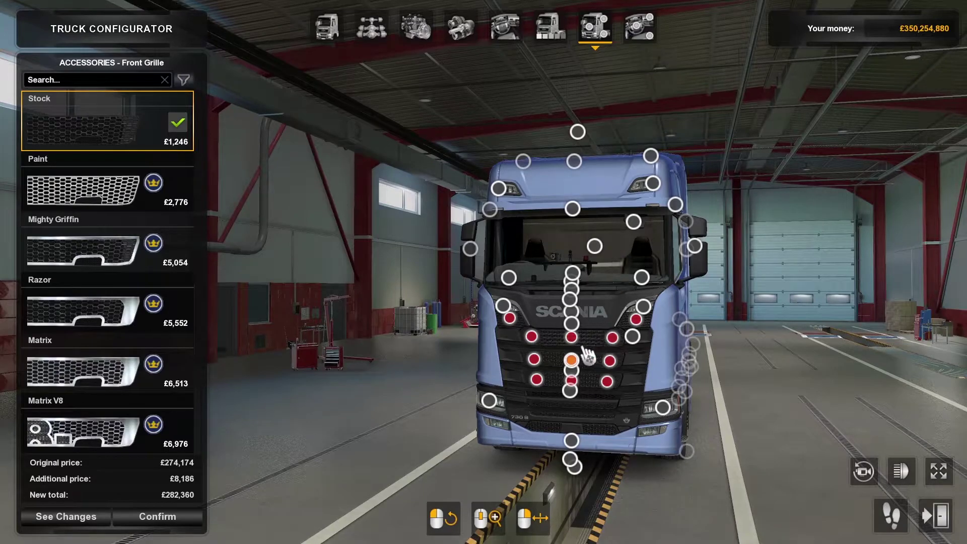
- Fit Light Chrome 5 in the upper centre slot of the front grille and check its accessory name in the console
left_click(105, 241)
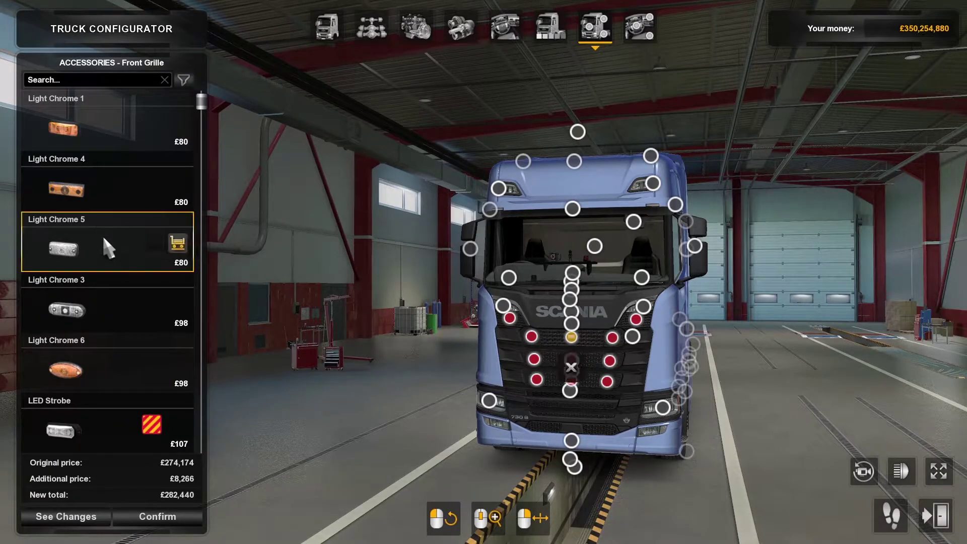
key("grave")
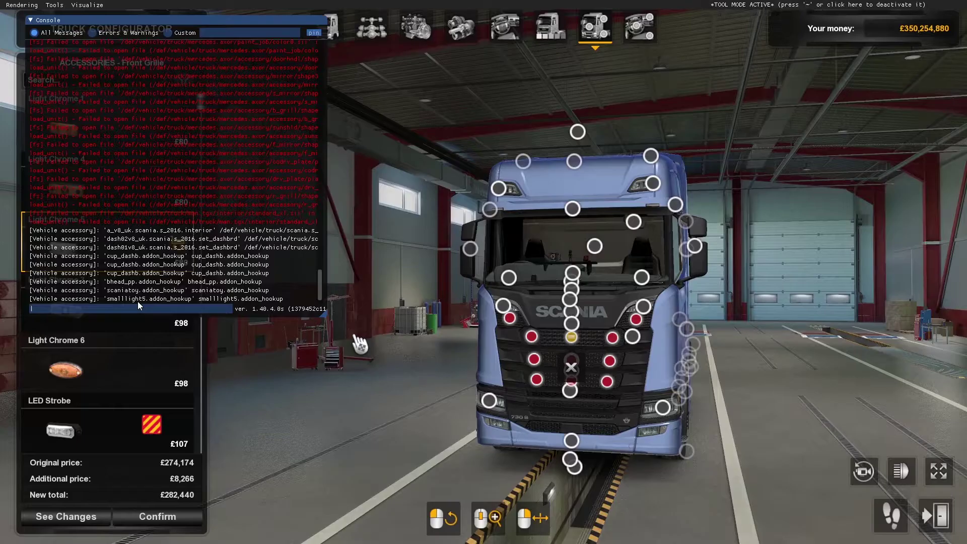
key("grave")
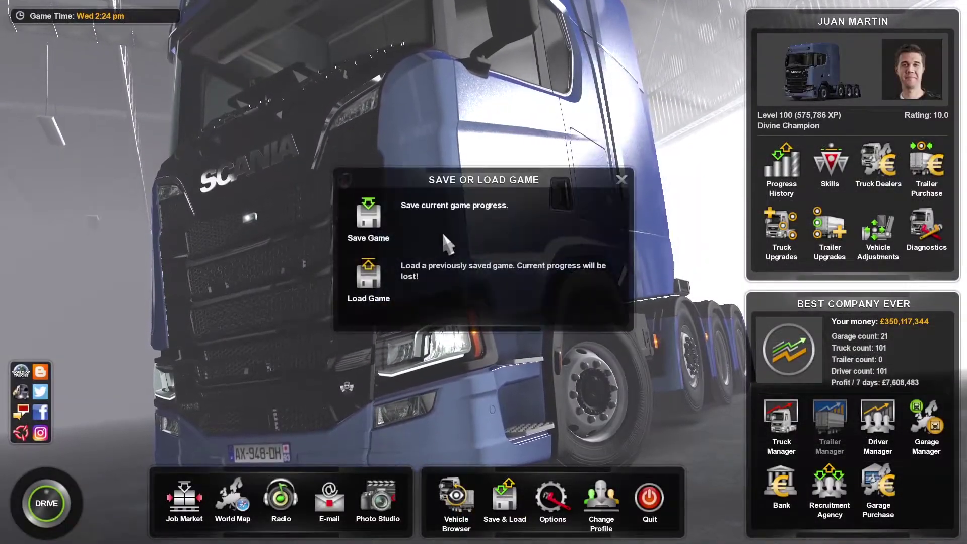
- Save the game over the existing Modded save and check its save-file path in the console
left_click(400, 219)
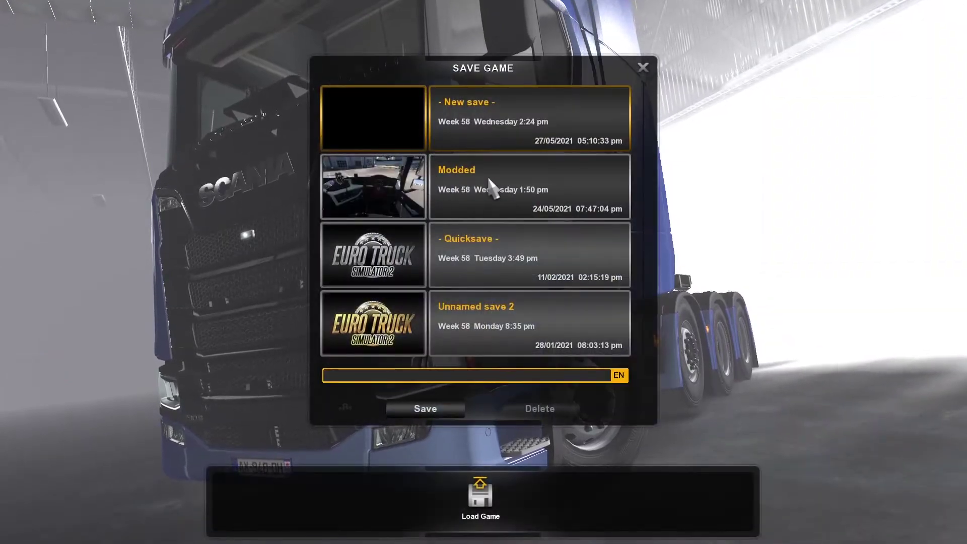
double_click(488, 188)
key("Escape")
key("Return")
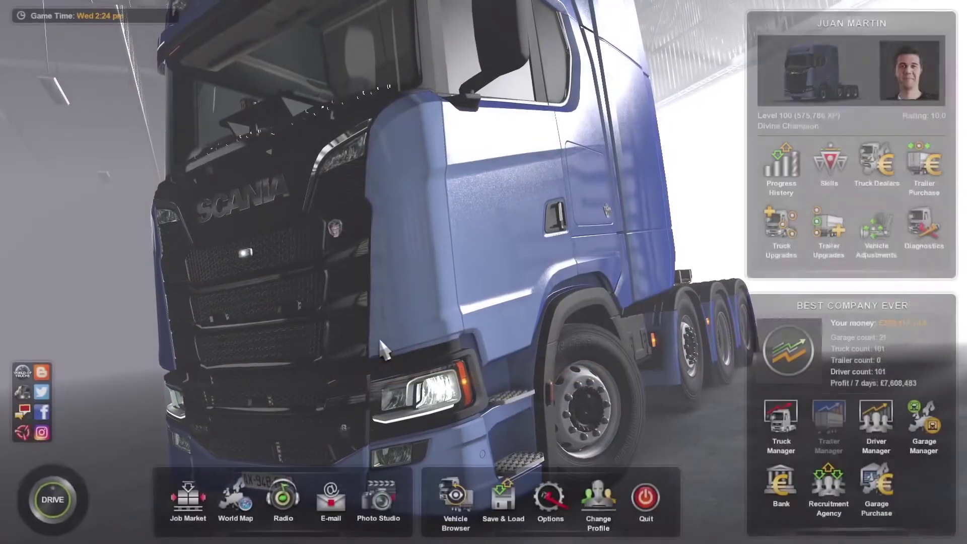
key("grave")
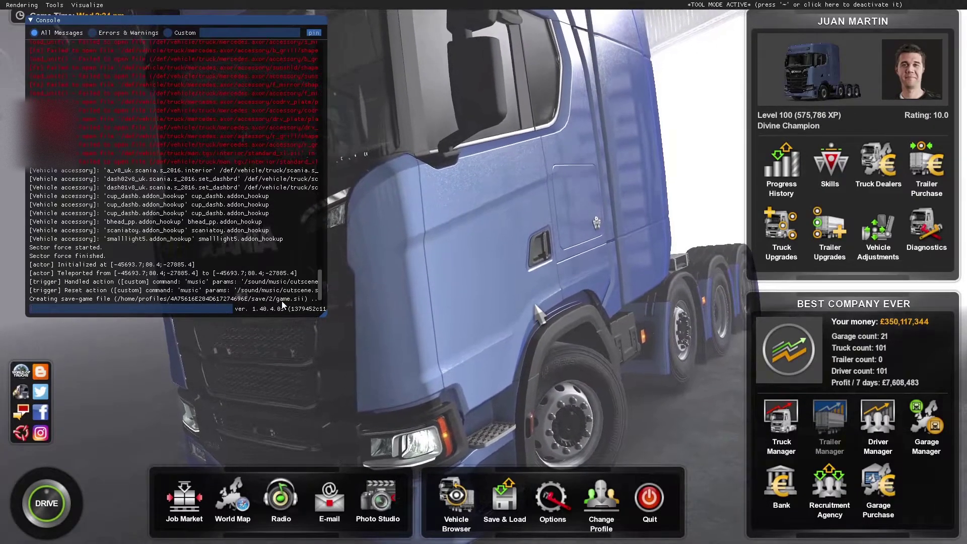
key("grave")
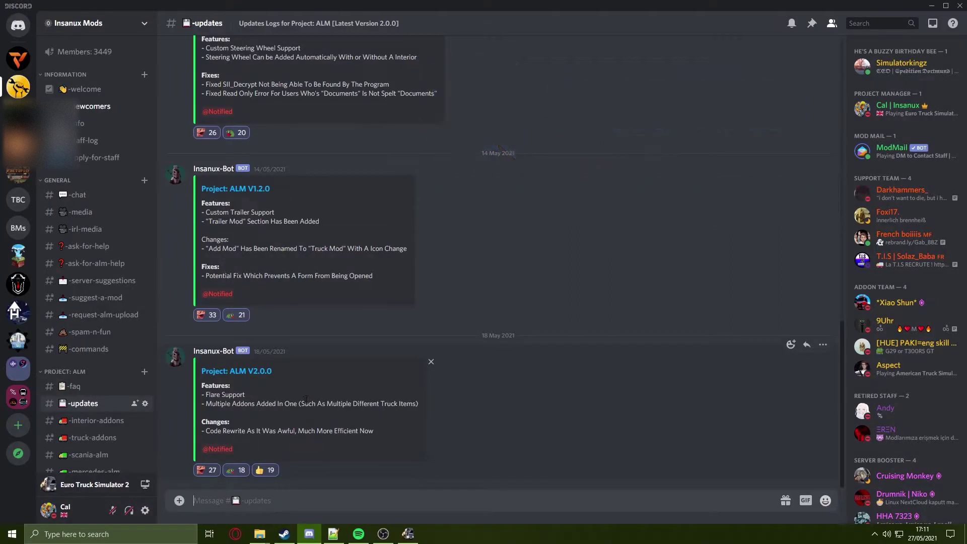
- Download mario.rar and Animated_Fan.rar through the mod links in Discord's interior-addons channel
scroll(89, 413, "down", 5)
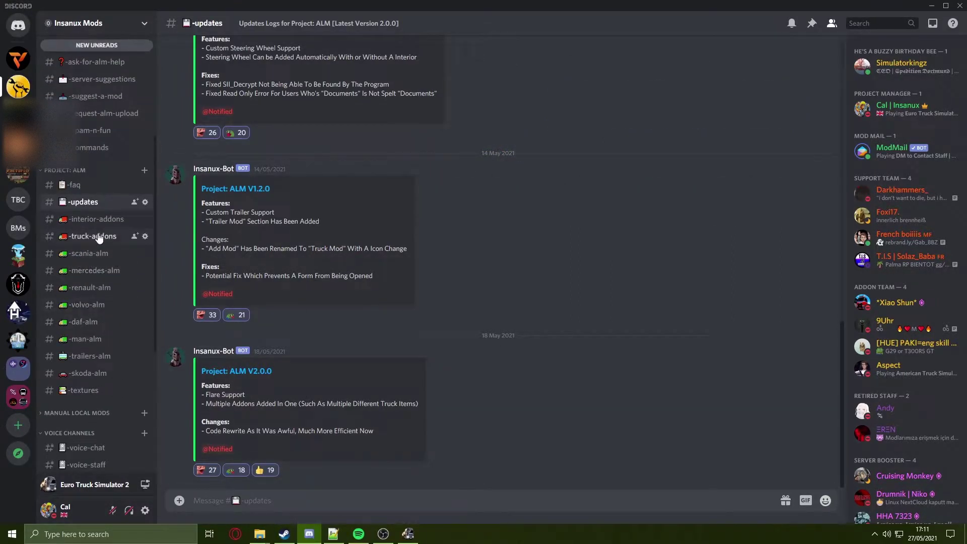
left_click(82, 221)
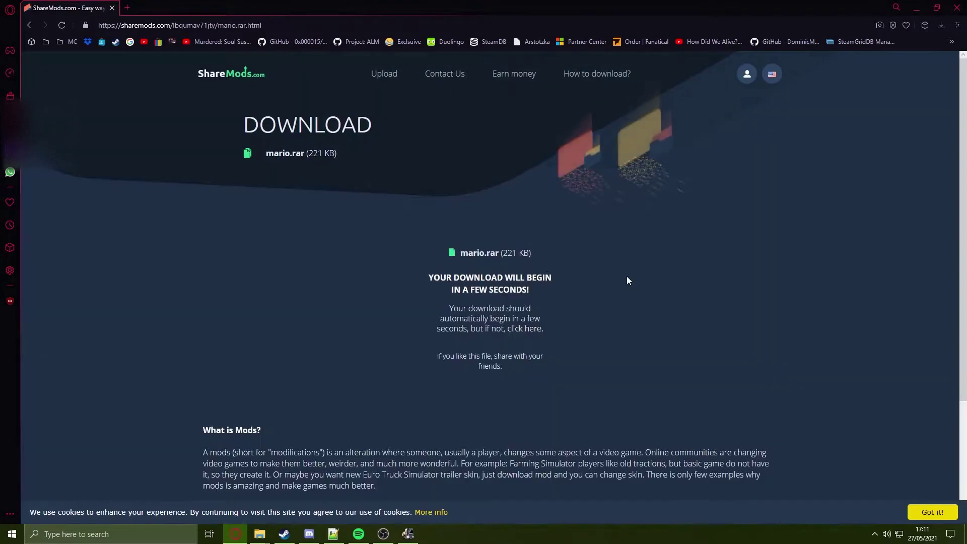
key("alt+Tab")
scroll(331, 262, "down", 5)
left_click(361, 158)
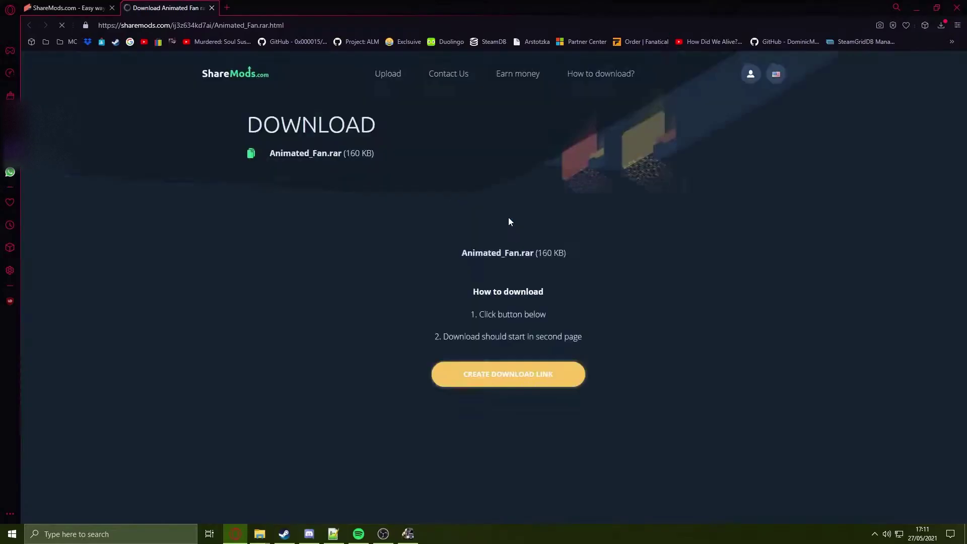
- Return to Discord and download Super_Logo.rar through the mod link in the truck-addons channel
key("alt+Tab")
key("Page_Up")
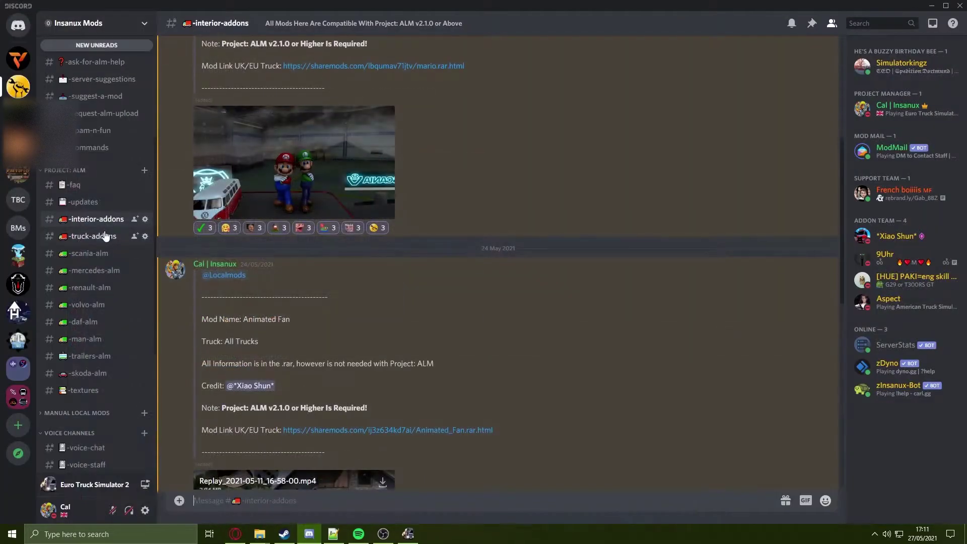
left_click(108, 237)
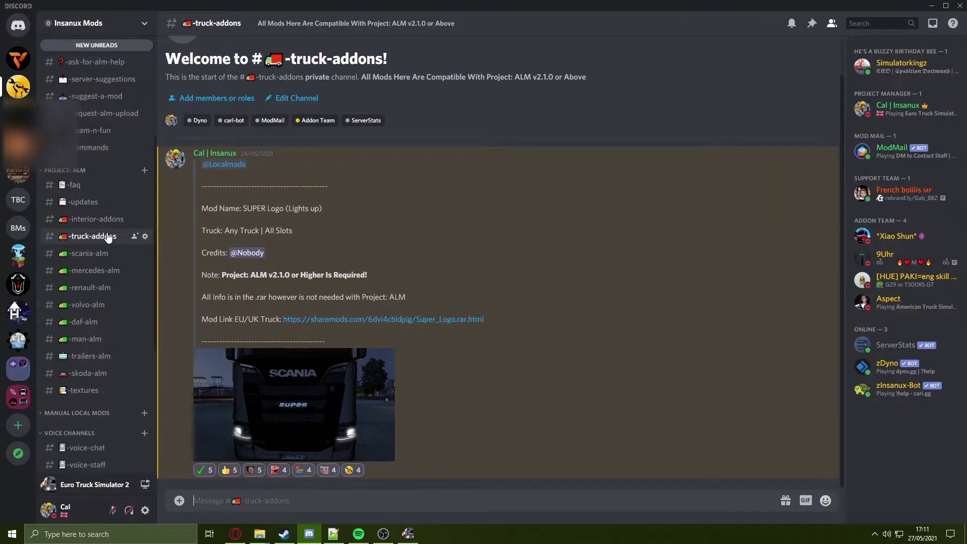
left_click(373, 319)
left_click(518, 373)
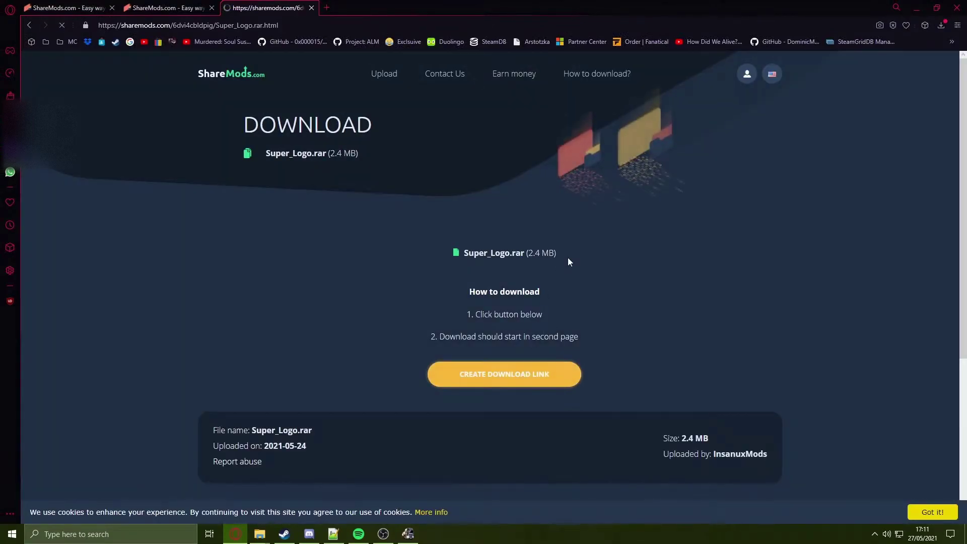
- Extract Animated_Fan (1).rar, mario.rar and Super_Logo (1).rar directly into the Downloads folder, overwriting all existing files
mouse_move(274, 524)
left_click(317, 476)
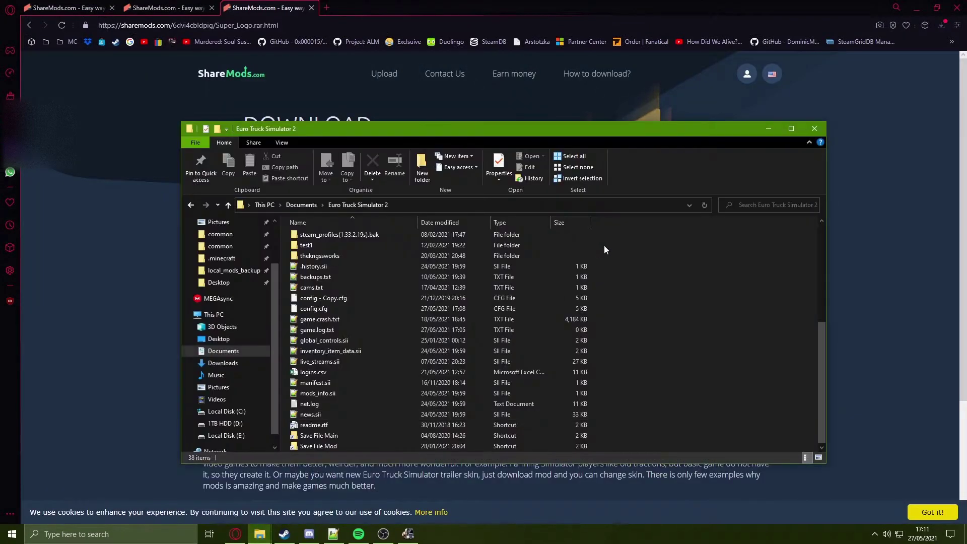
left_click(222, 254)
left_click(374, 251)
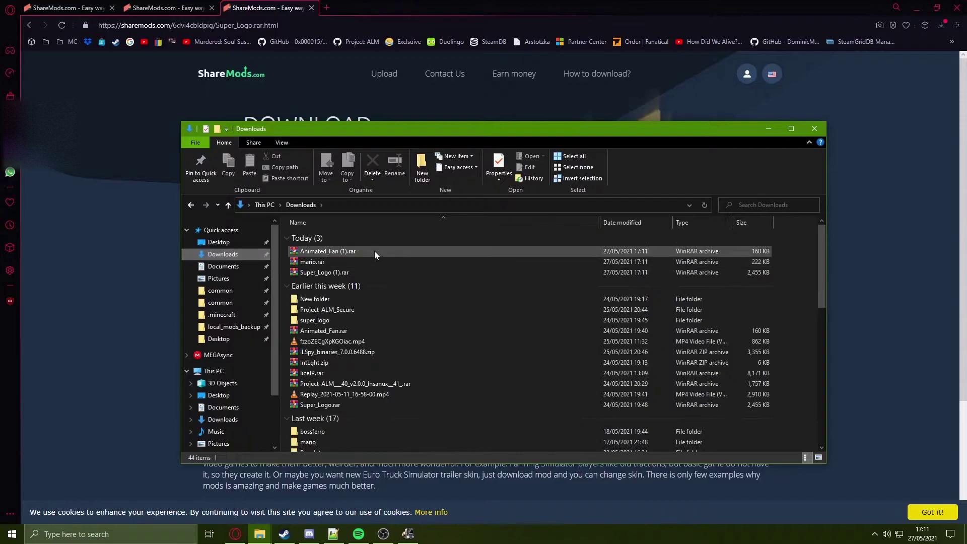
left_click(353, 275, "shift")
right_click(359, 263)
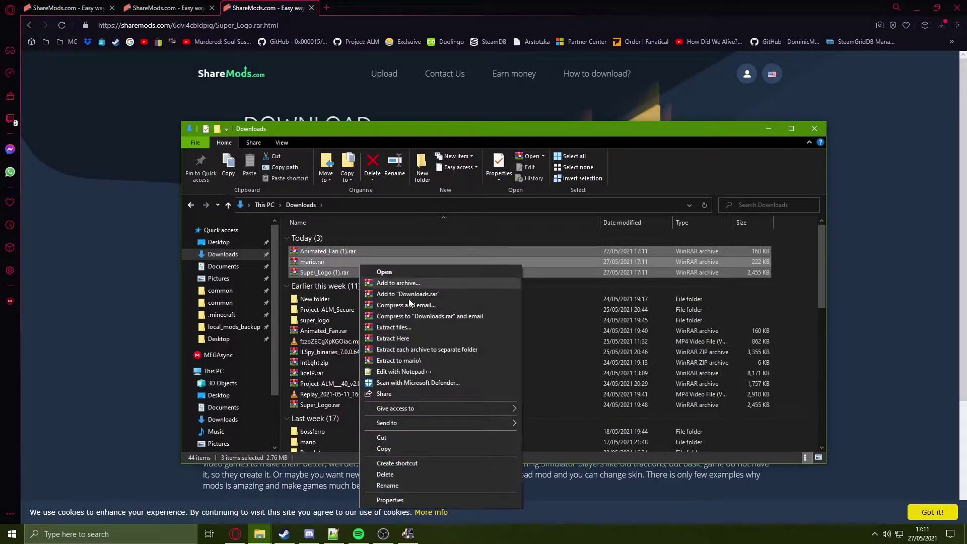
left_click(426, 336)
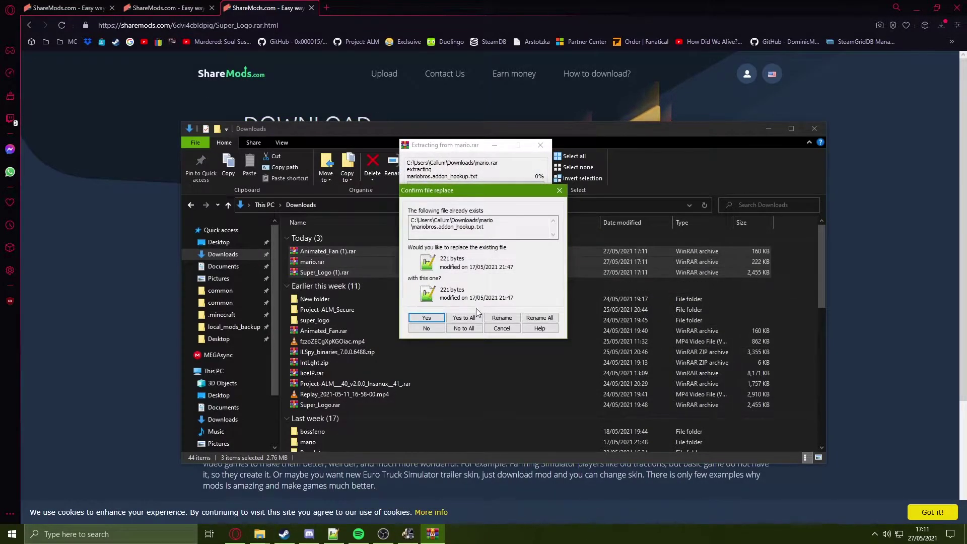
left_click(462, 318)
- Launch Project-ALM.exe from the v2.1.0 folder and go to its Addon Mod page
key("alt+Tab")
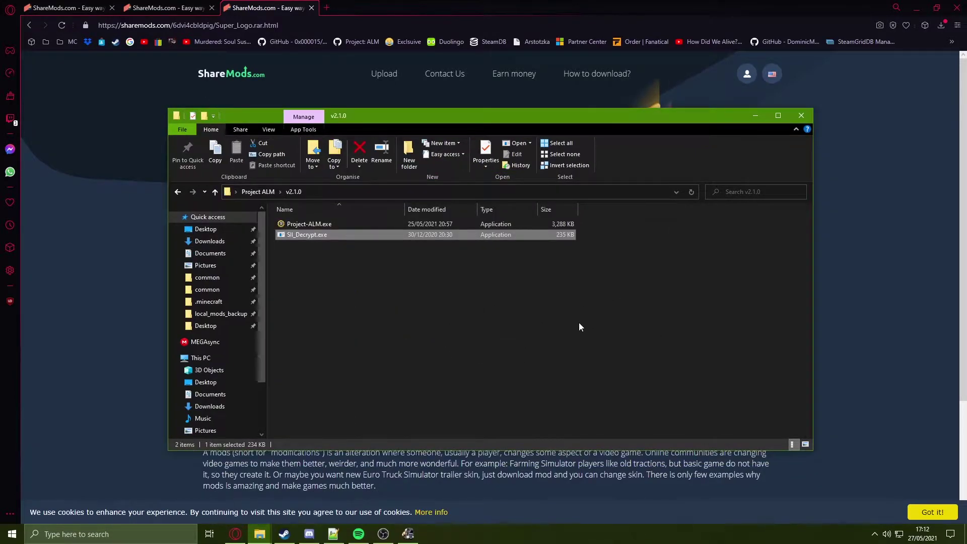
double_click(365, 224)
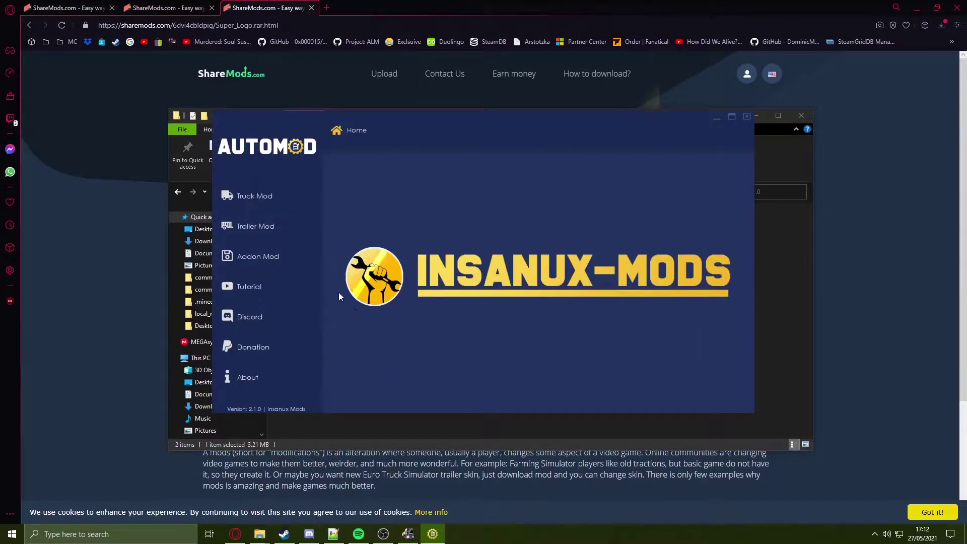
left_click(288, 265)
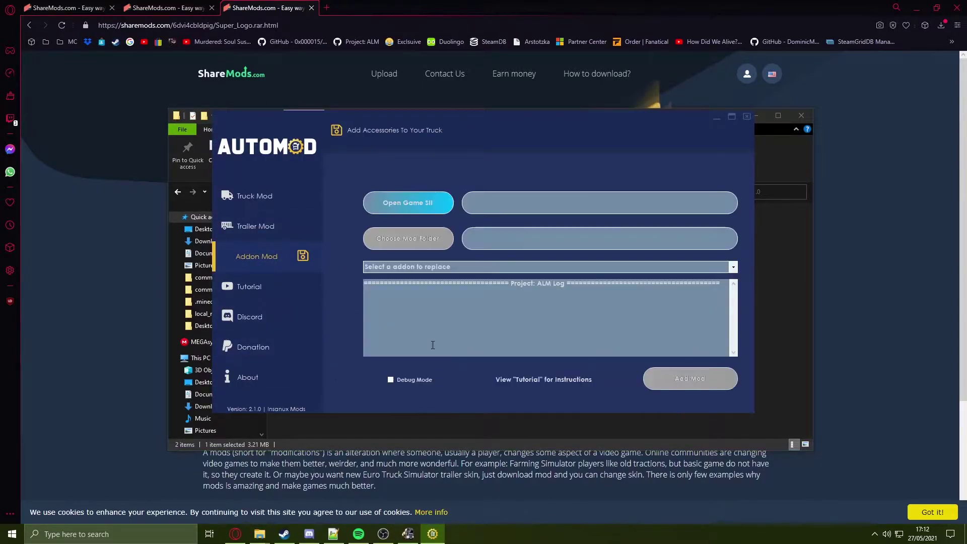
- Open game.sii from save folder 2 of the first profile in Documents\Euro Truck Simulator 2\profiles
left_click(394, 201)
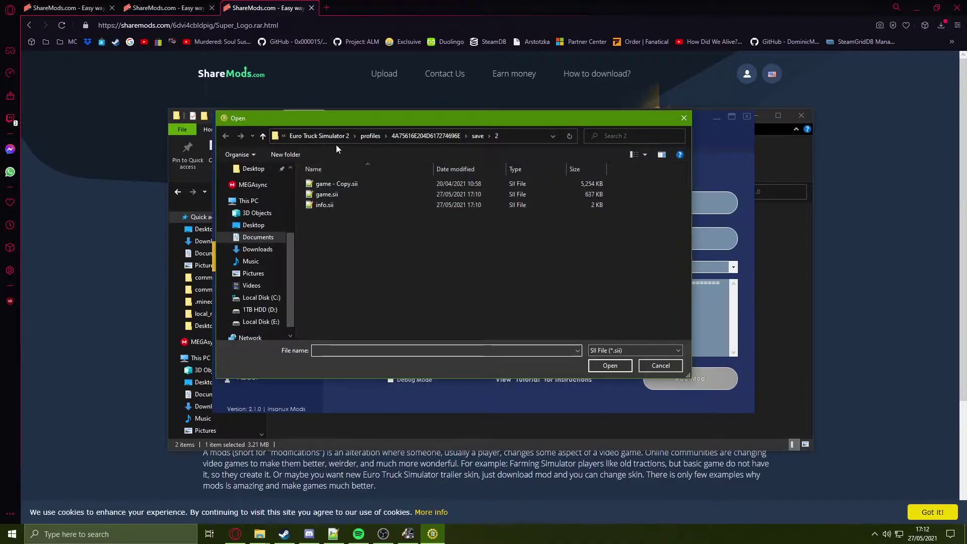
left_click(342, 136)
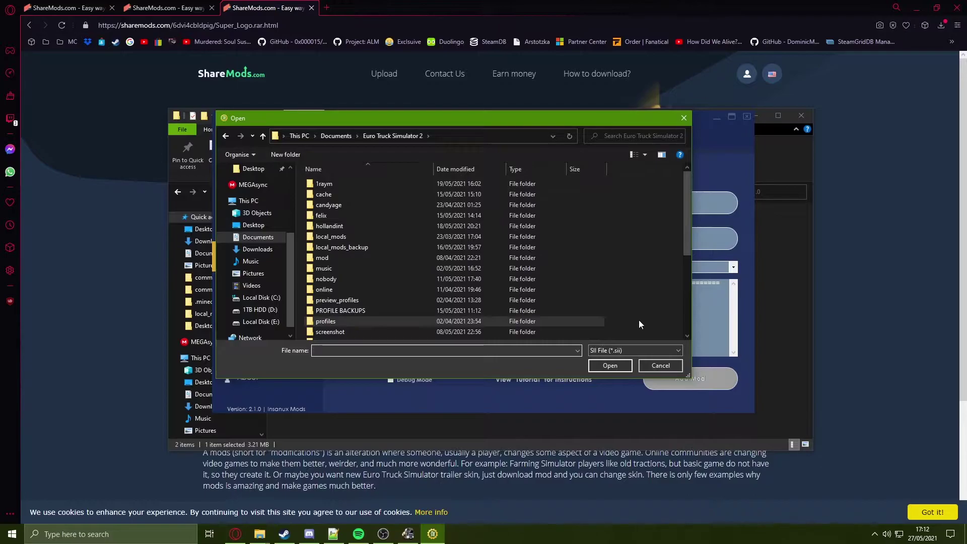
double_click(389, 322)
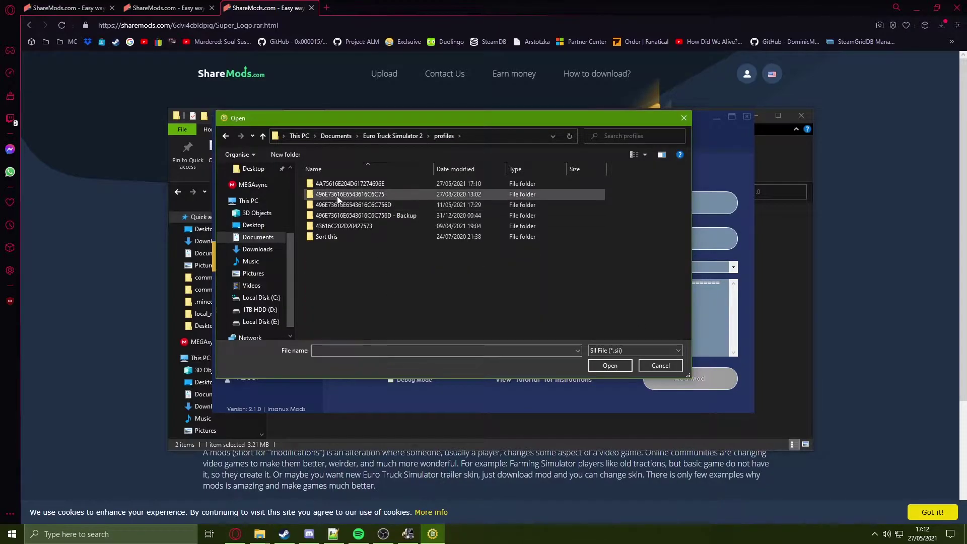
double_click(404, 183)
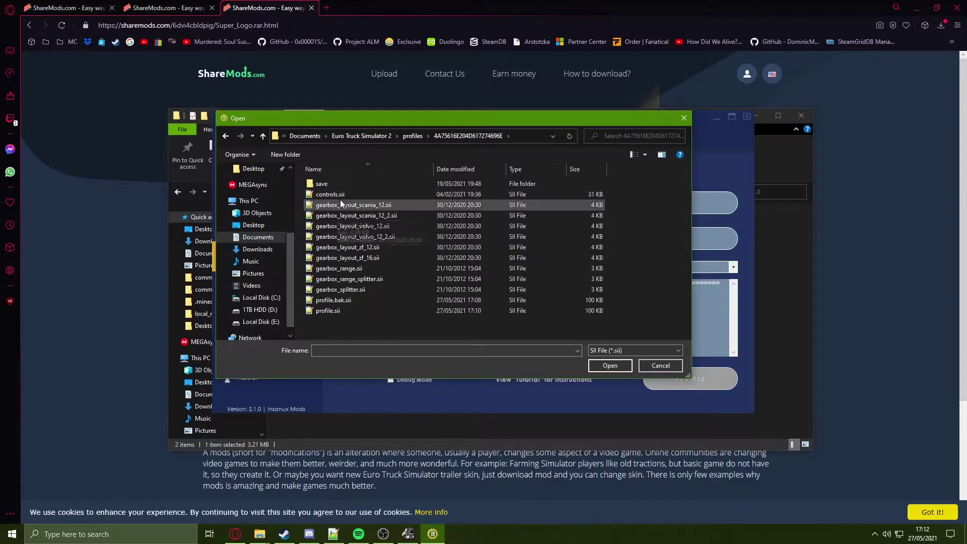
double_click(317, 183)
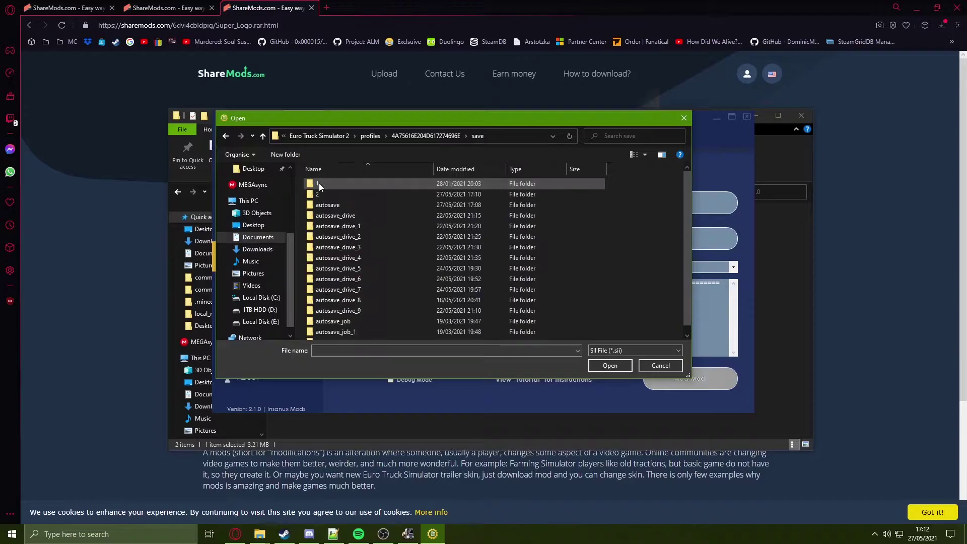
double_click(382, 195)
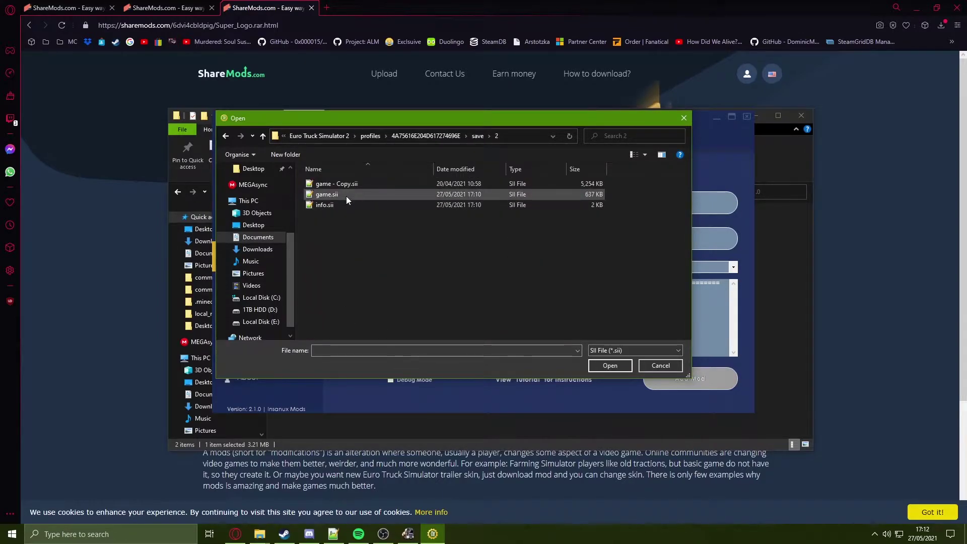
double_click(346, 195)
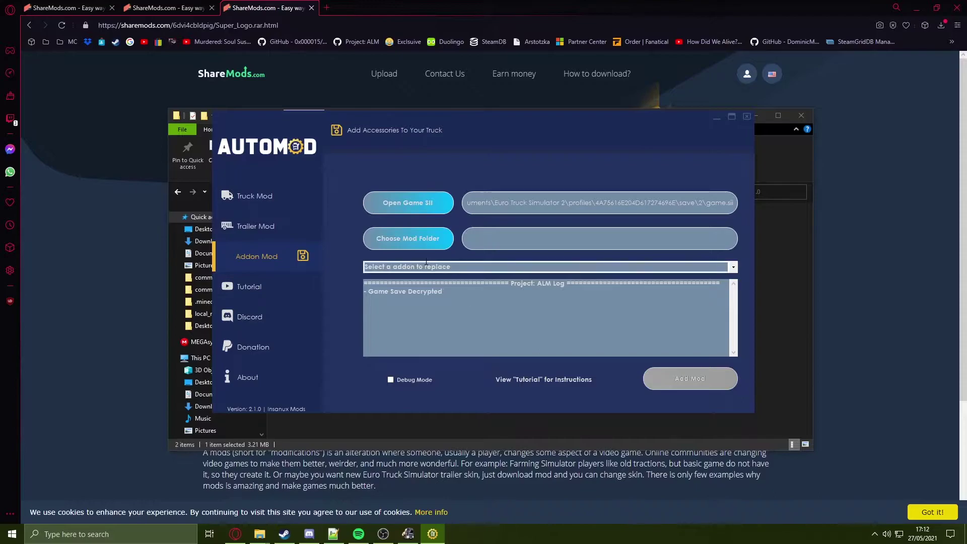
- Add the Animated_Fan mod from the Downloads folder in place of the cup_dashb.addon_hookup accessory
left_click(408, 239)
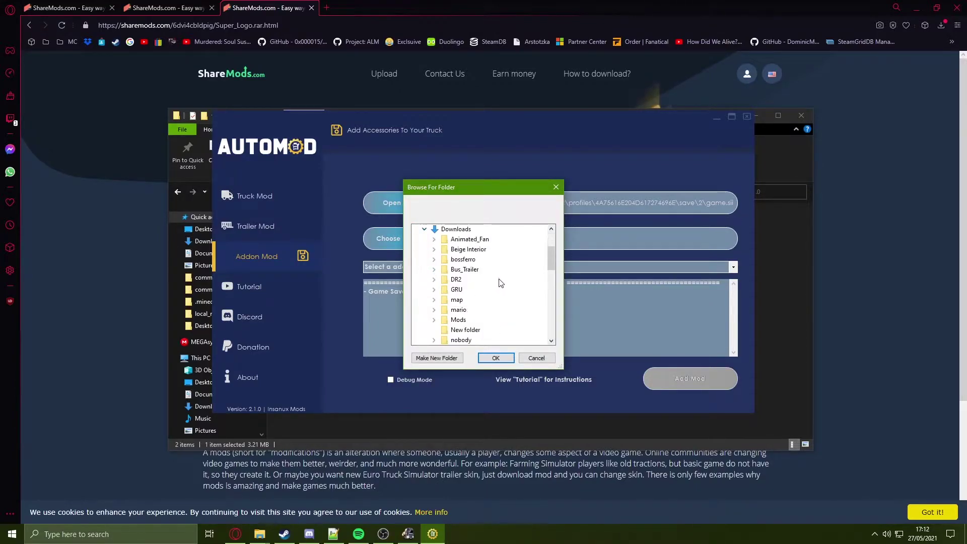
double_click(480, 239)
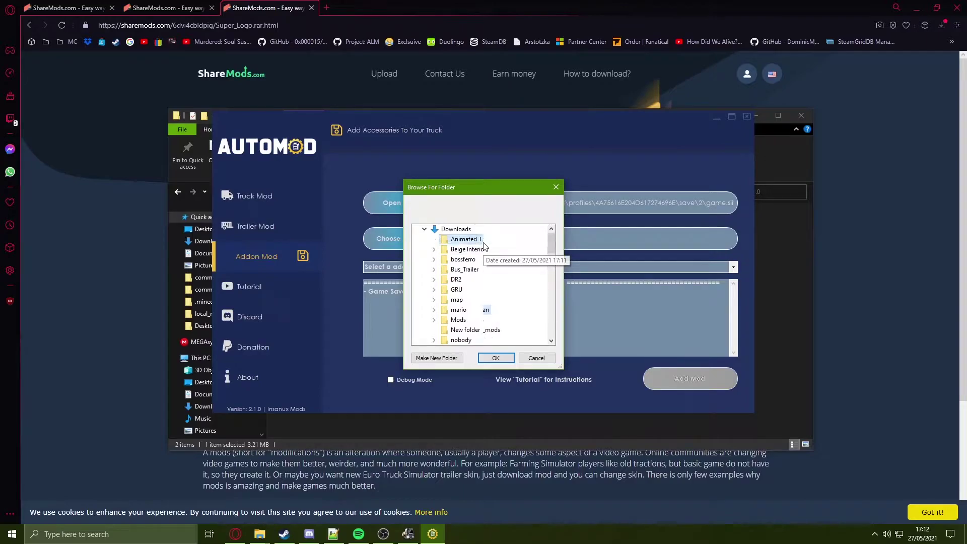
left_click(495, 358)
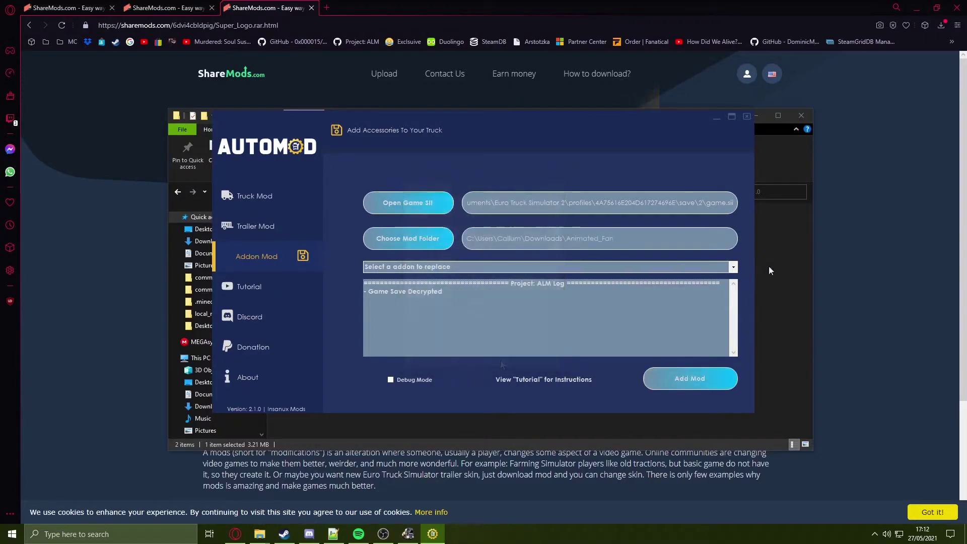
left_click(734, 267)
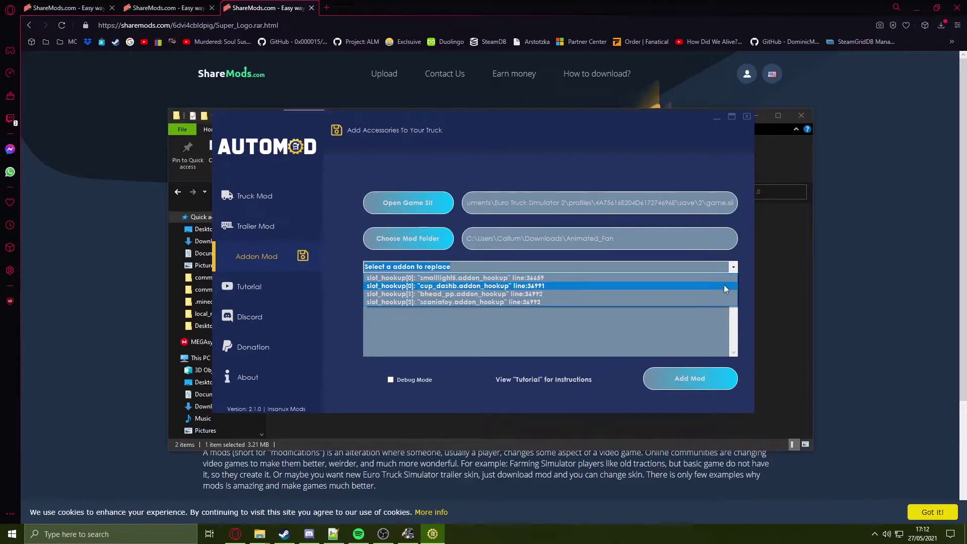
left_click(719, 276)
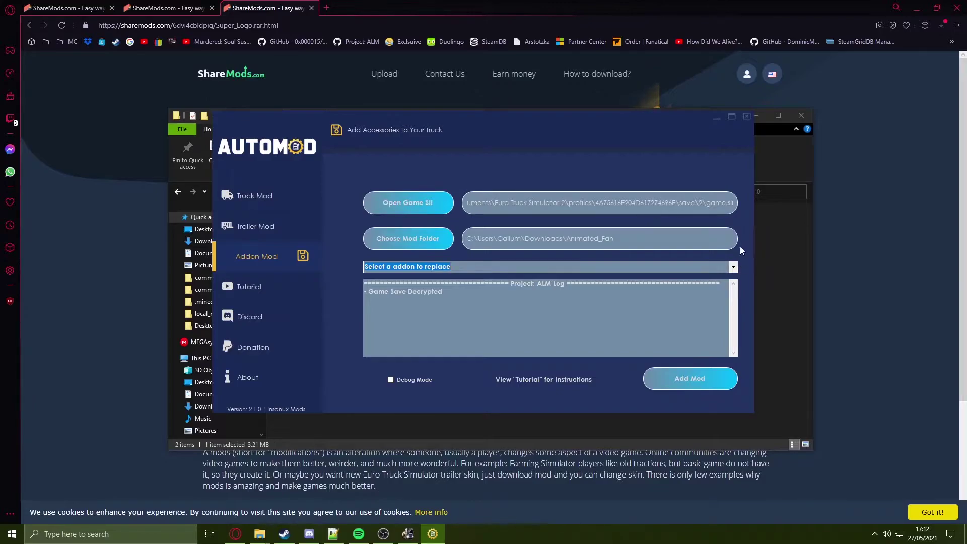
left_click(732, 268)
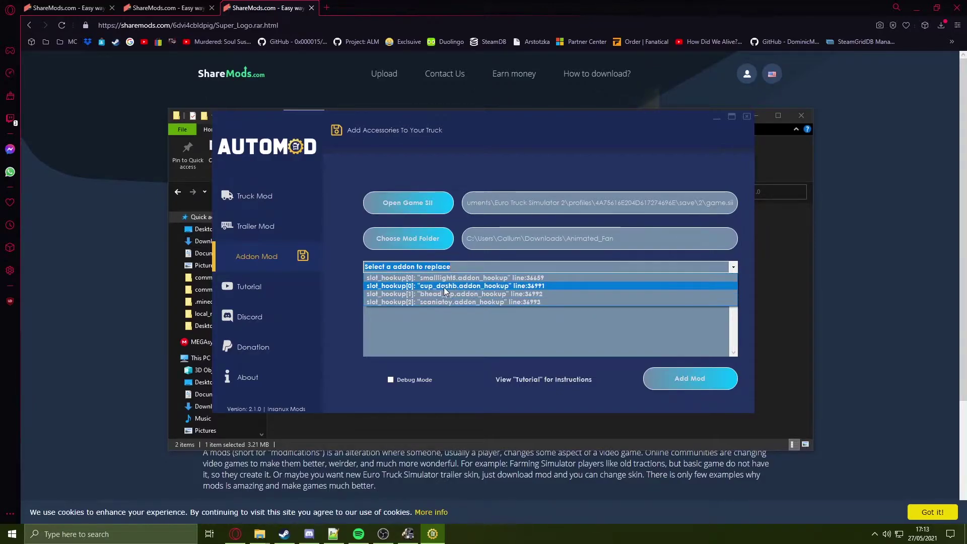
left_click(430, 286)
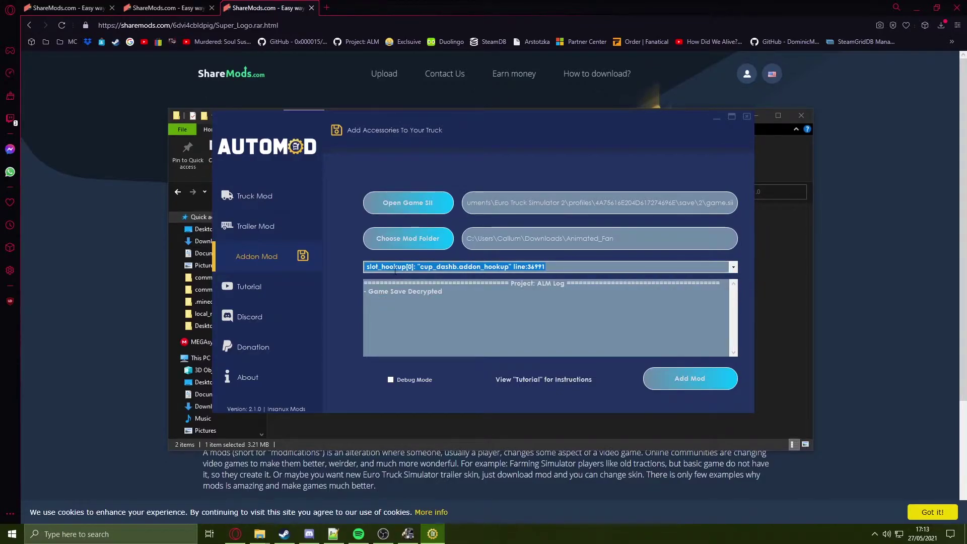
left_click(708, 386)
left_click(508, 301)
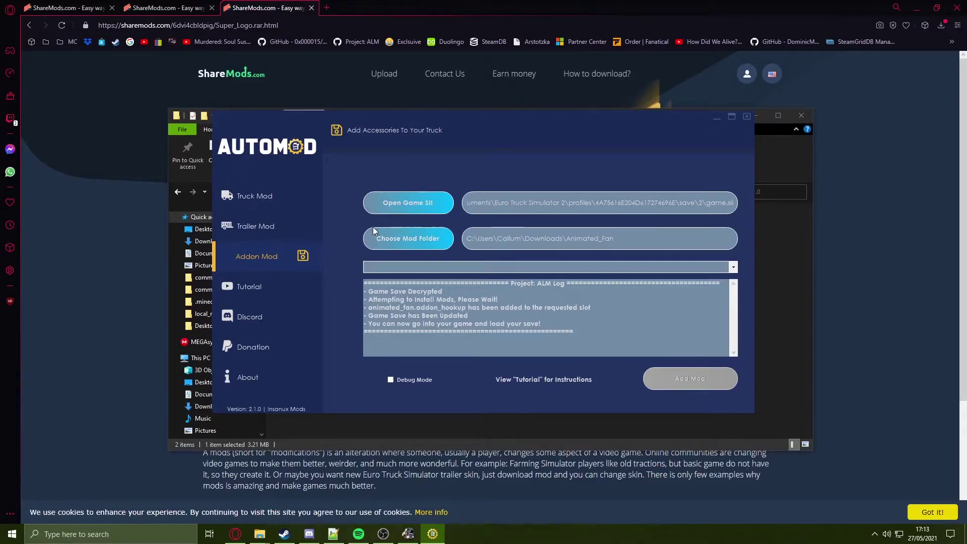
- Add the super_logo mod from the Downloads folder in place of the small light addon_hookup accessory
left_click(398, 241)
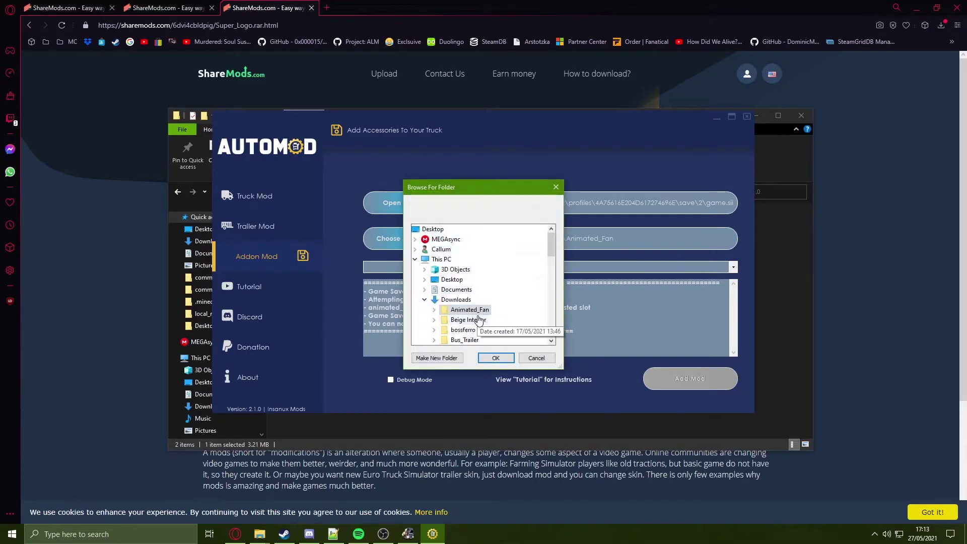
scroll(483, 321, "down", 8)
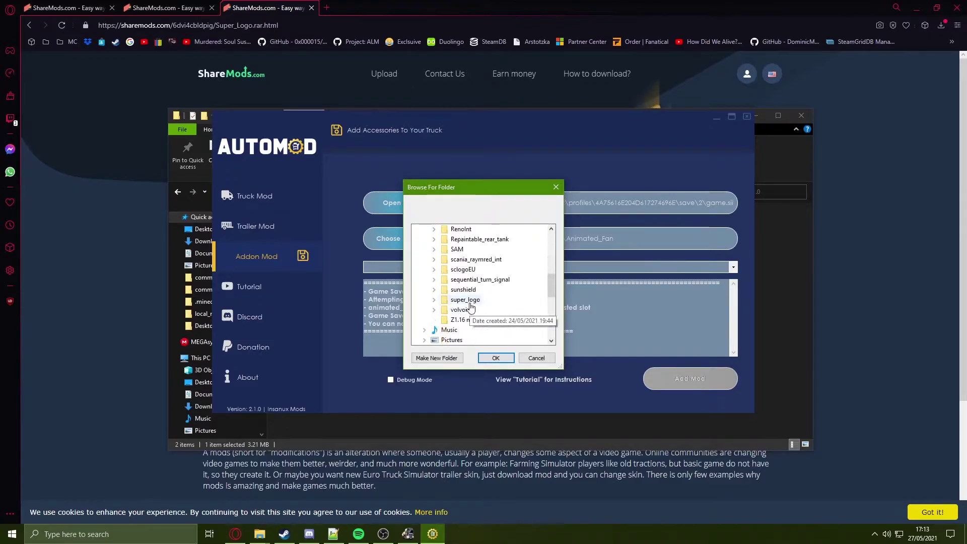
double_click(468, 300)
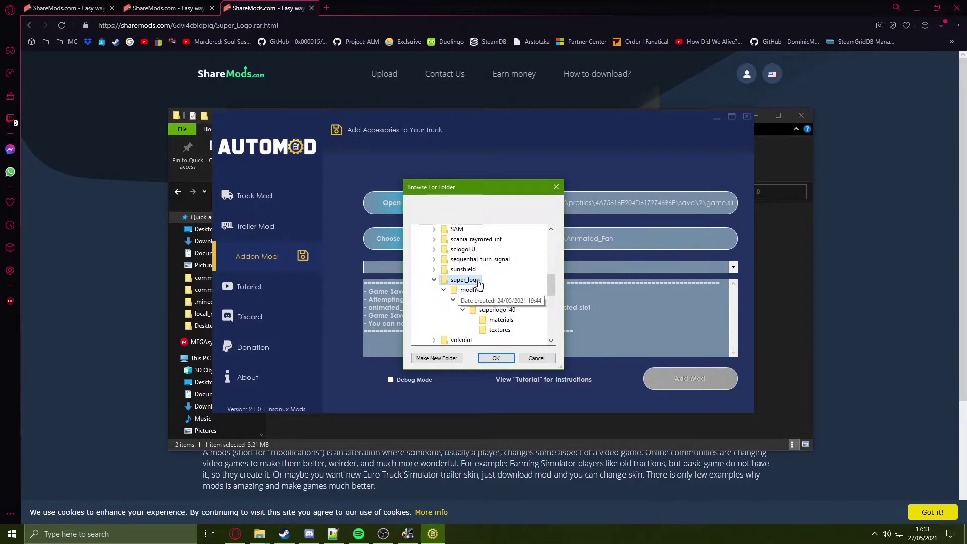
left_click(496, 358)
left_click(733, 268)
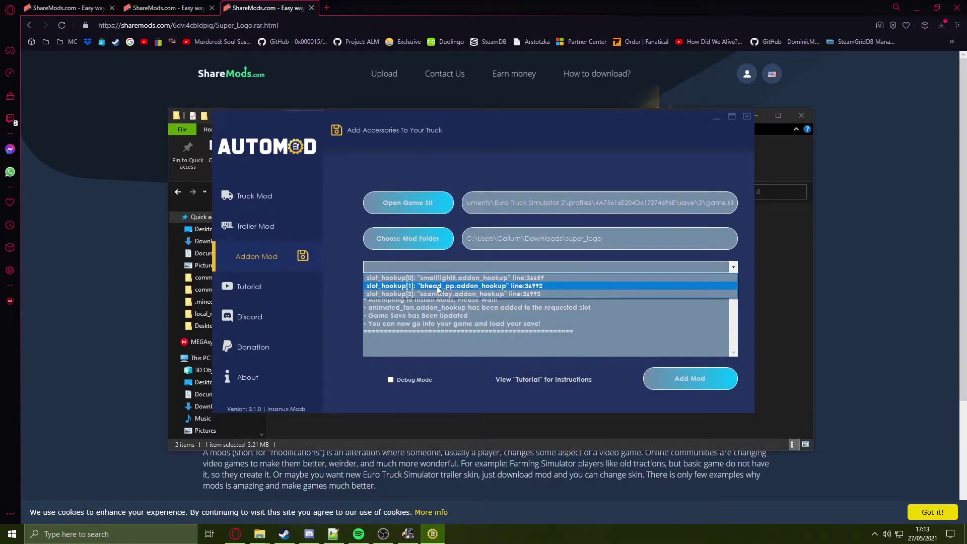
left_click(486, 278)
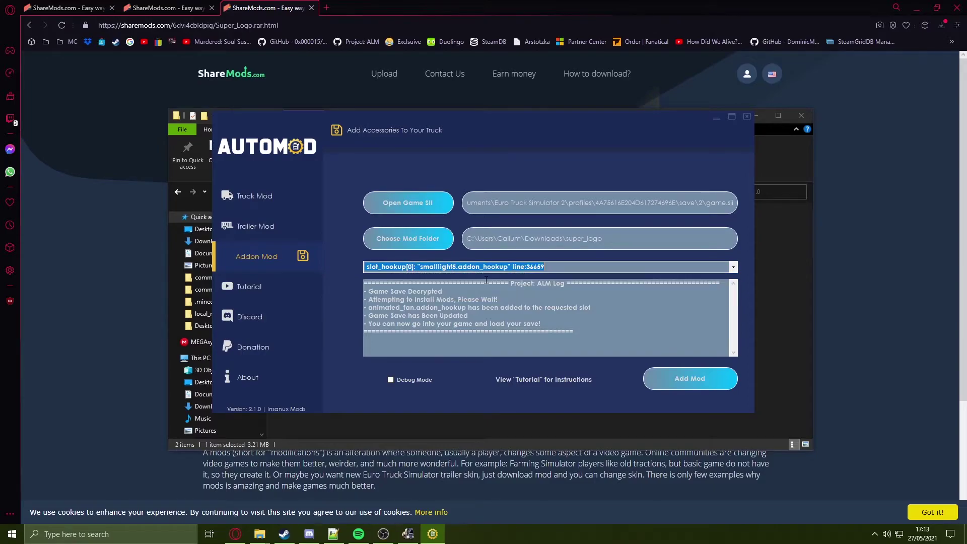
left_click(722, 373)
left_click(503, 298)
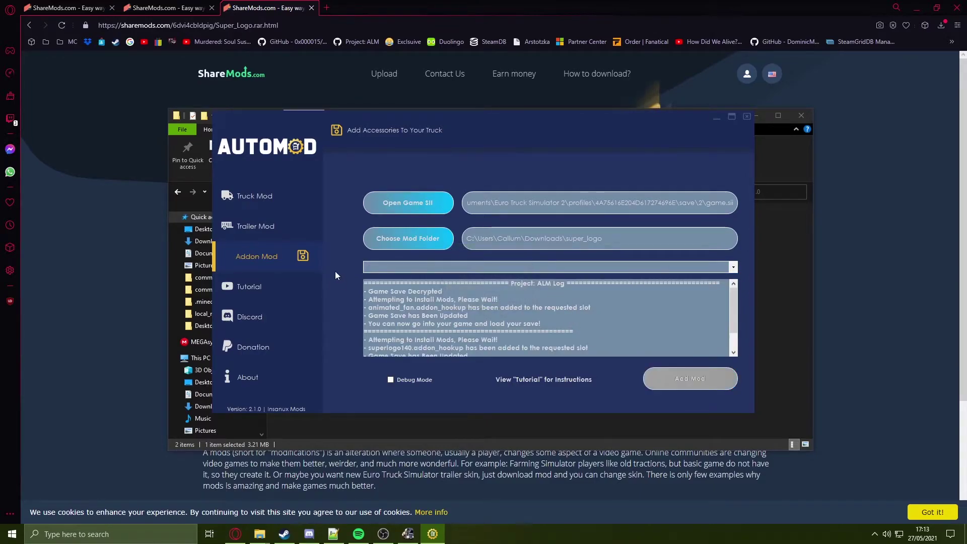
- Add the mario mod from the Downloads folder in place of the bhead_pp.addon_hookup accessory
left_click(410, 239)
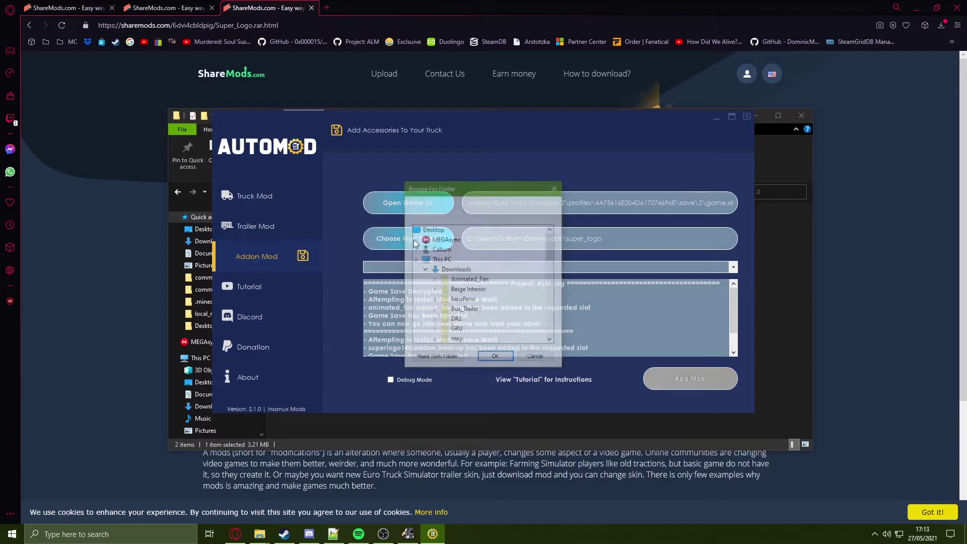
scroll(427, 280, "down", 3)
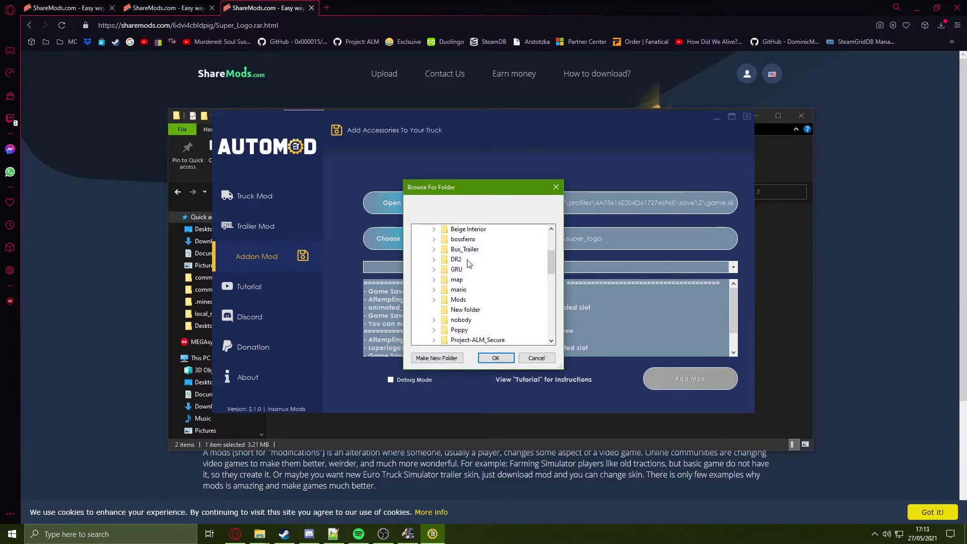
left_click(465, 292)
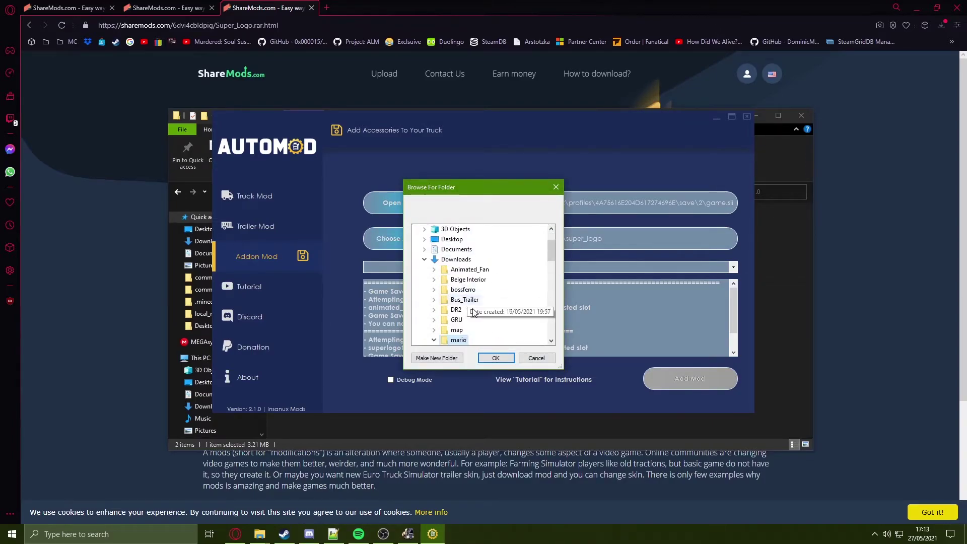
left_click(496, 358)
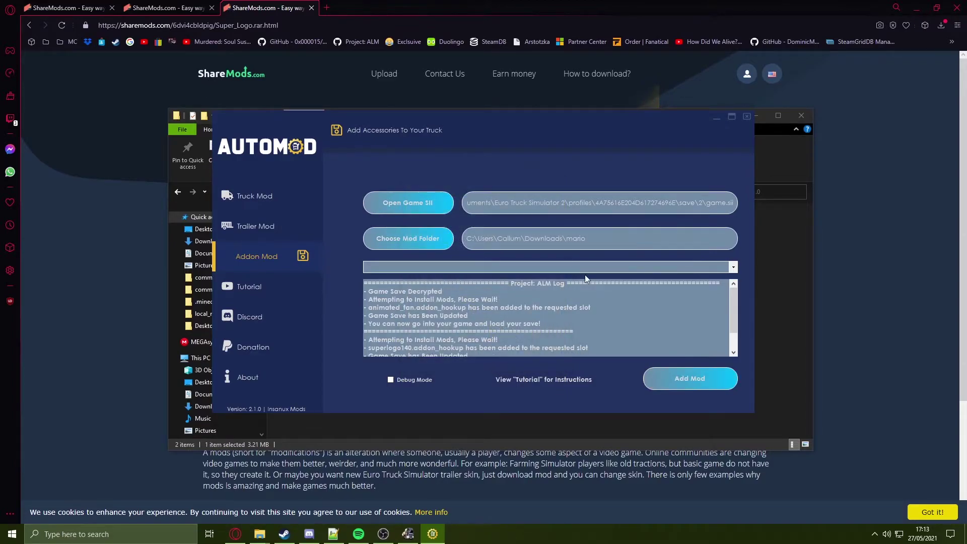
left_click(728, 268)
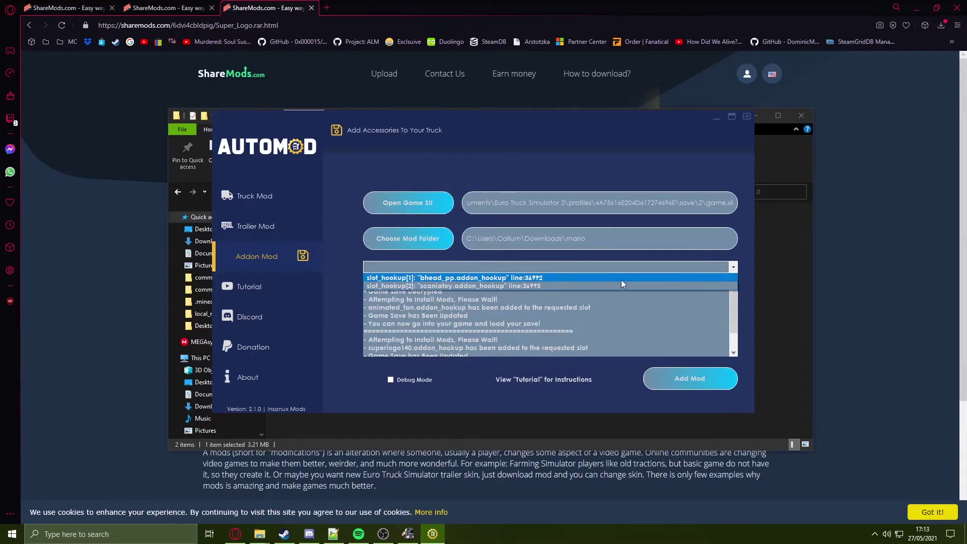
left_click(499, 279)
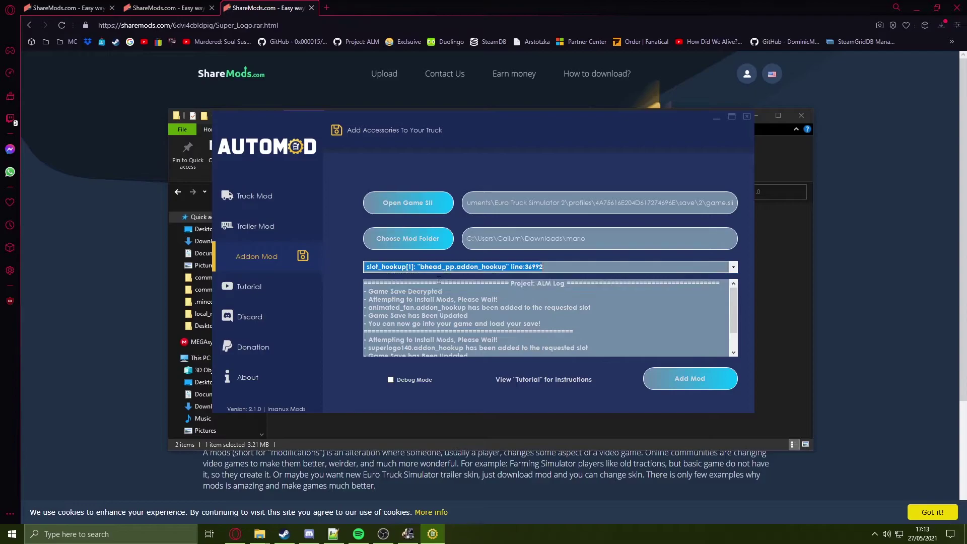
left_click(687, 378)
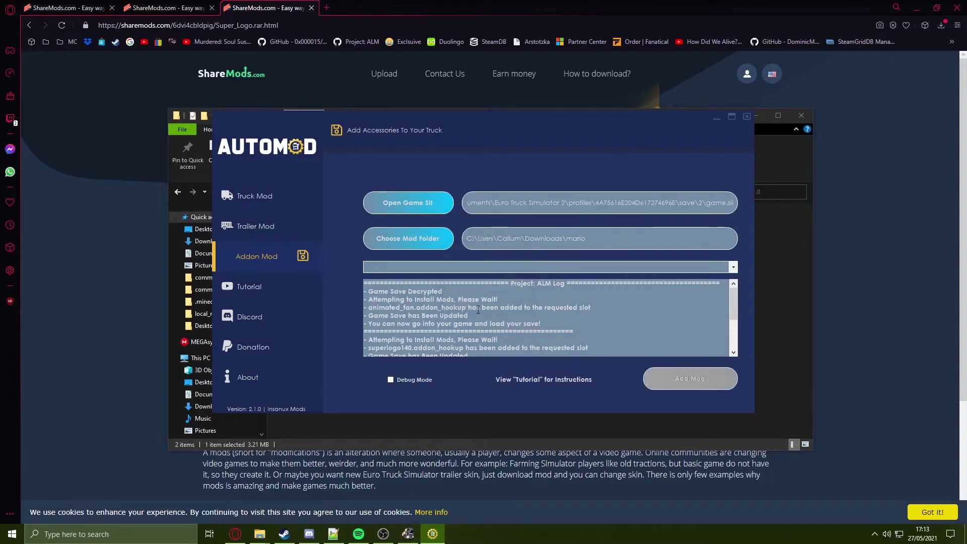
scroll(443, 307, "down", 2)
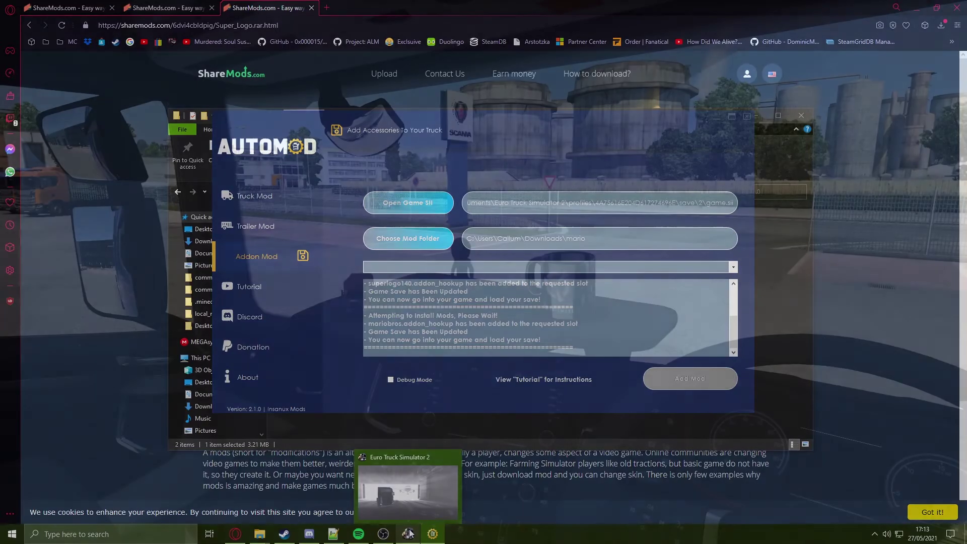
- Switch to Euro Truck Simulator 2 and load the save named Modded
left_click(408, 533)
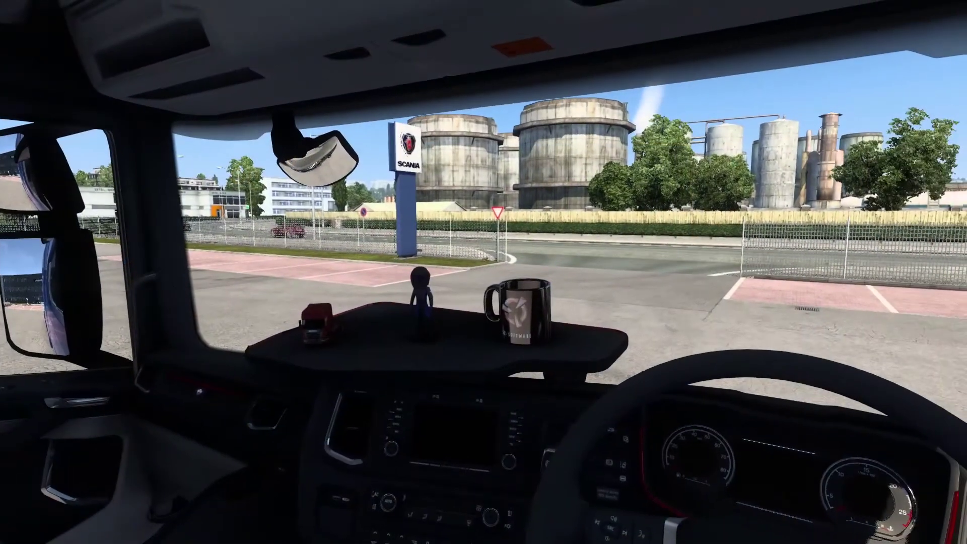
key("Escape")
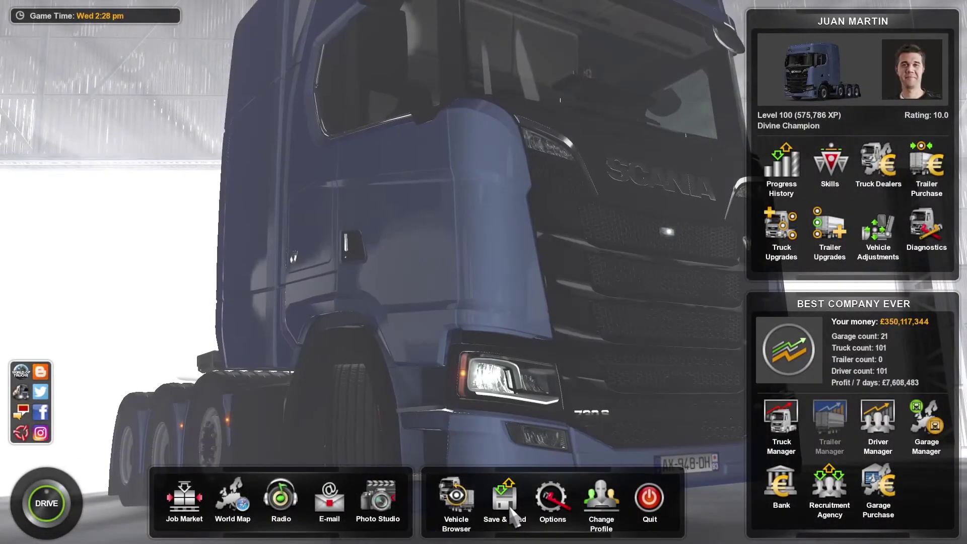
left_click(505, 508)
left_click(368, 274)
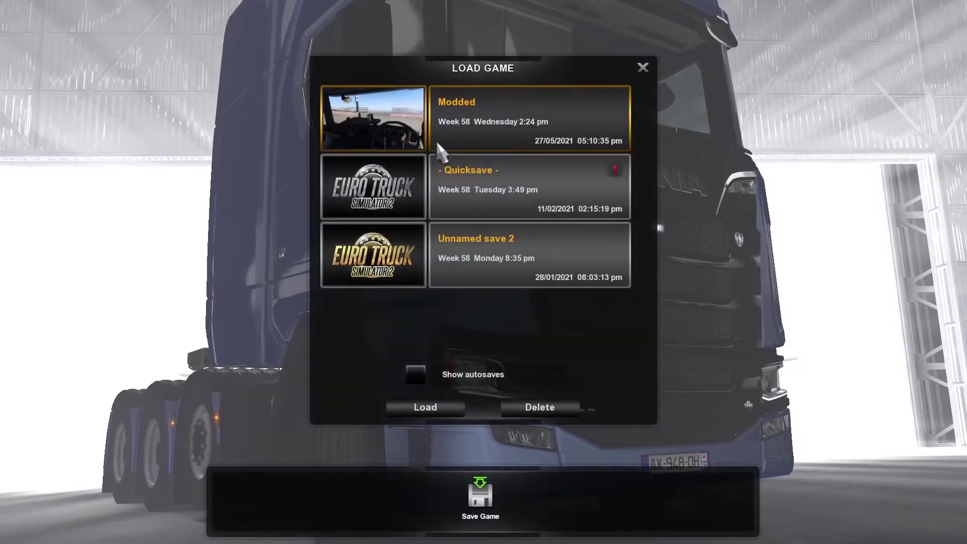
double_click(423, 150)
left_click(429, 352)
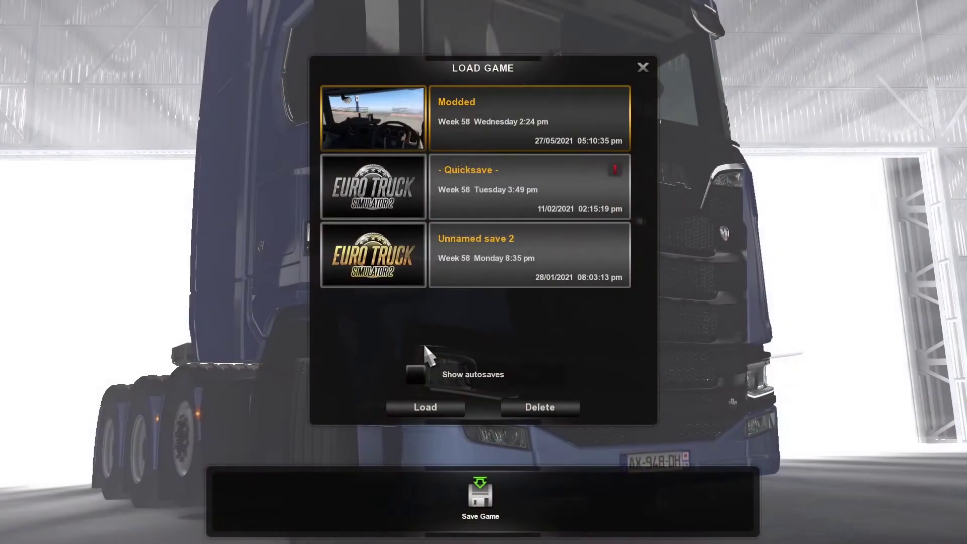